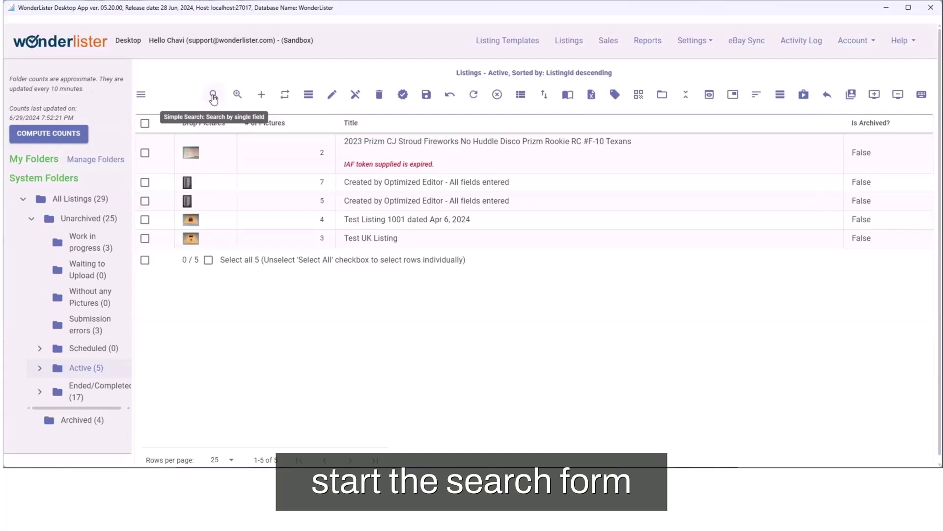
# Open the simple search form, browse the available search fields, and choose Title as the field to search
pyautogui.click(213, 98)
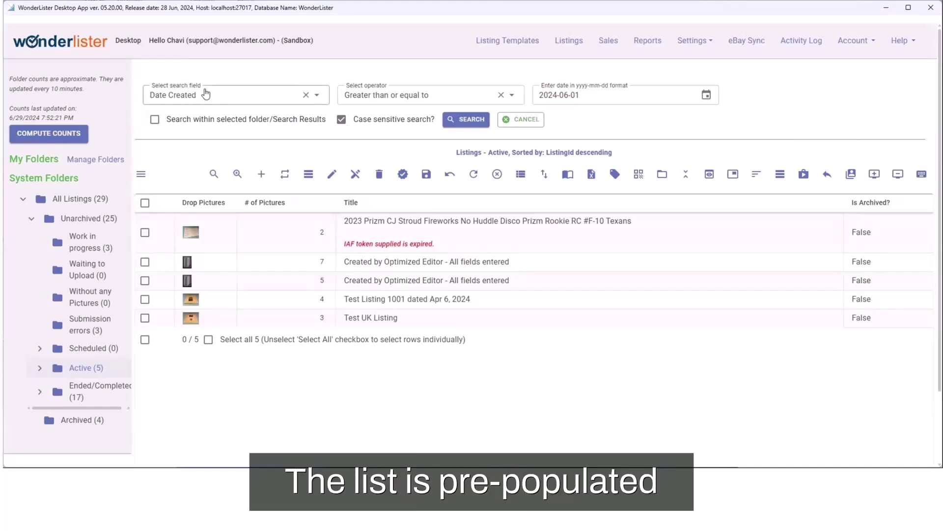
pyautogui.click(222, 97)
pyautogui.scroll(5, 236, 172)
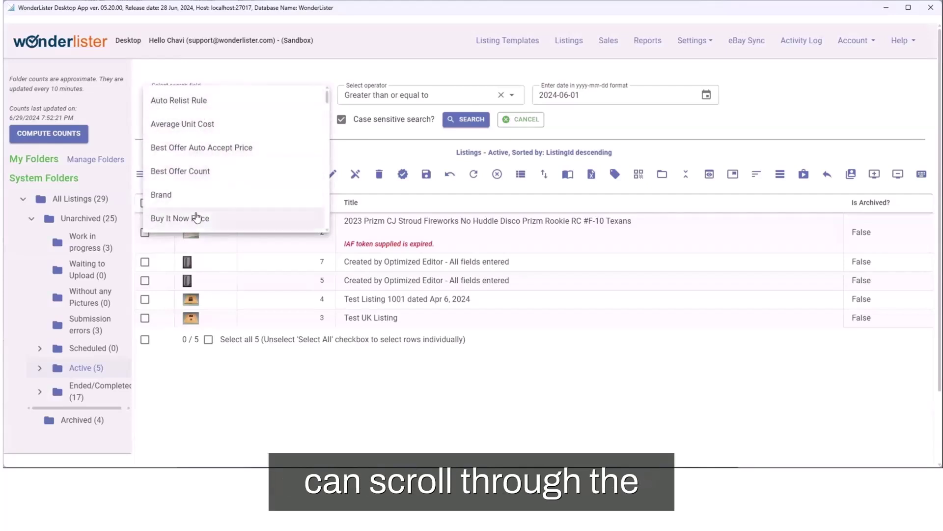
pyautogui.scroll(-8, 195, 215)
pyautogui.scroll(-3, 196, 215)
pyautogui.scroll(10, 194, 214)
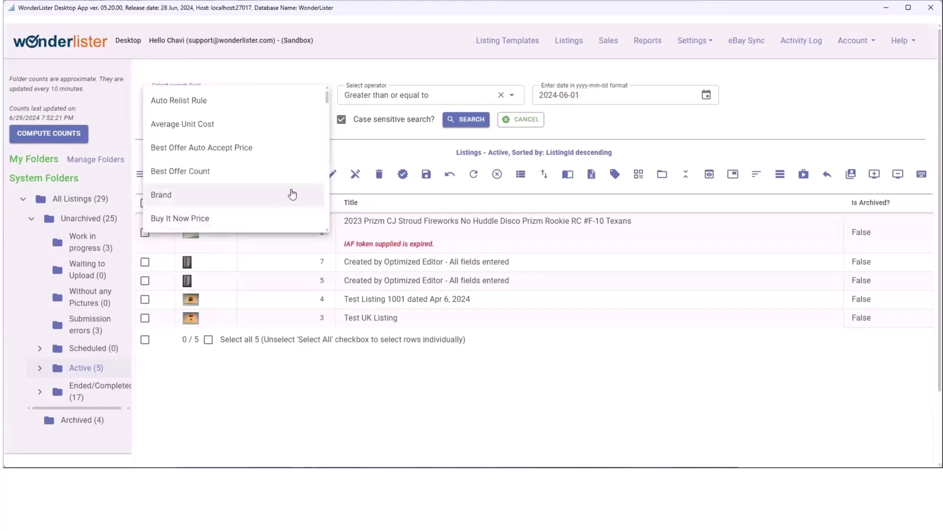
pyautogui.press('t')
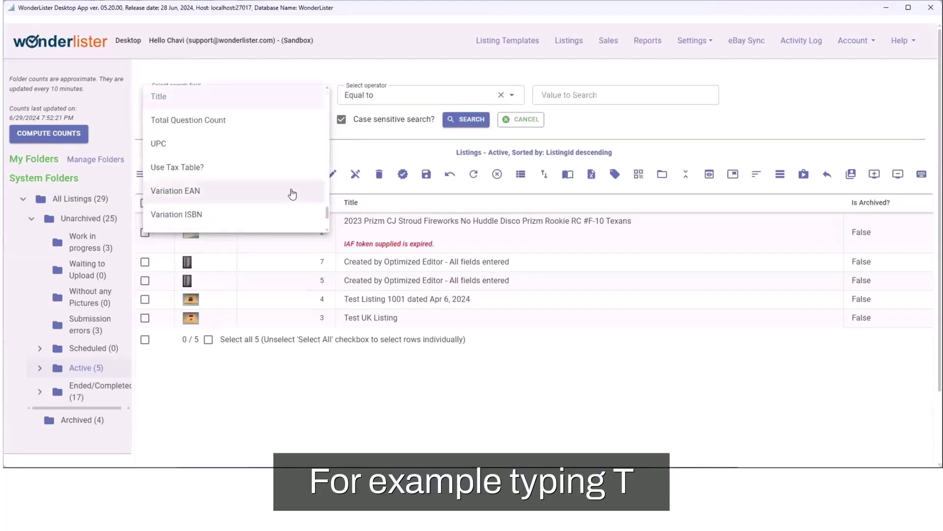
pyautogui.click(182, 102)
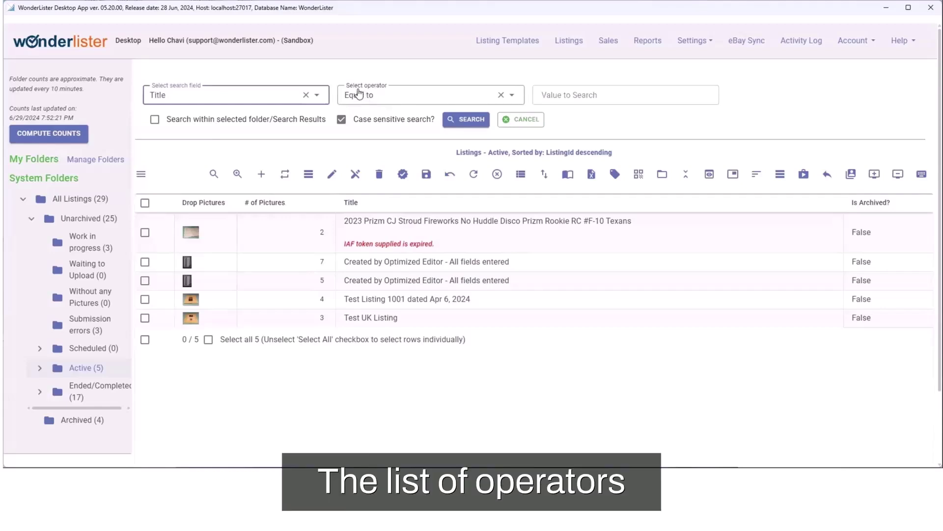
# Try the "Has no value" operator for the title search, and settle on "Contains"
pyautogui.click(397, 100)
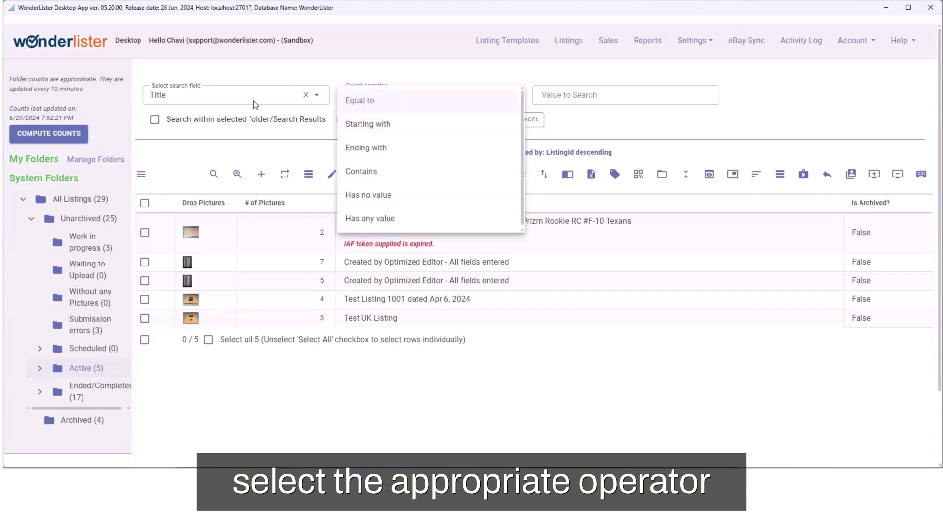
pyautogui.click(379, 198)
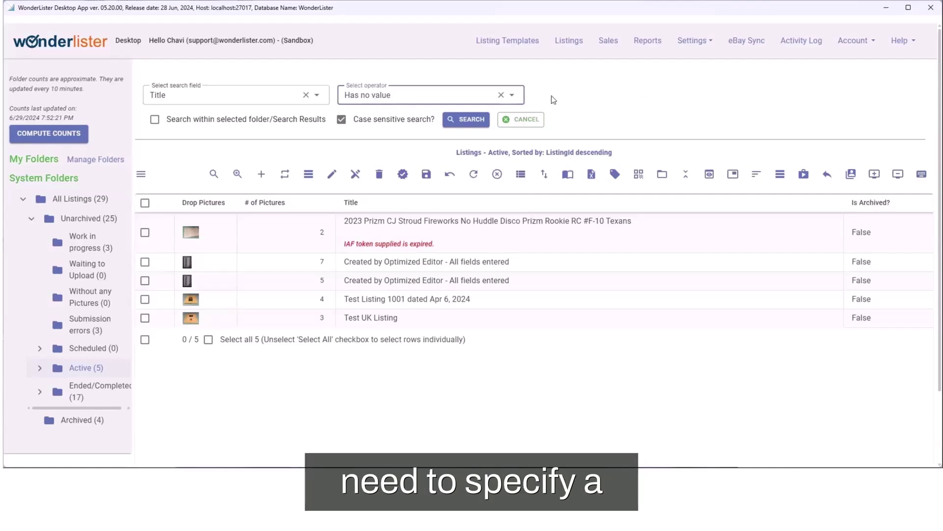
pyautogui.click(462, 96)
pyautogui.click(377, 176)
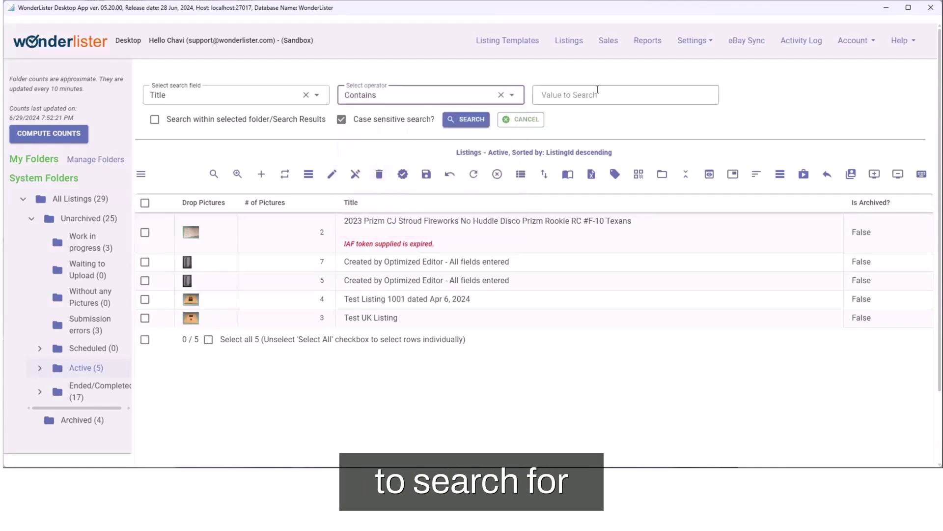
# Search for listings whose title contains 2020, with case sensitivity turned off
pyautogui.click(600, 94)
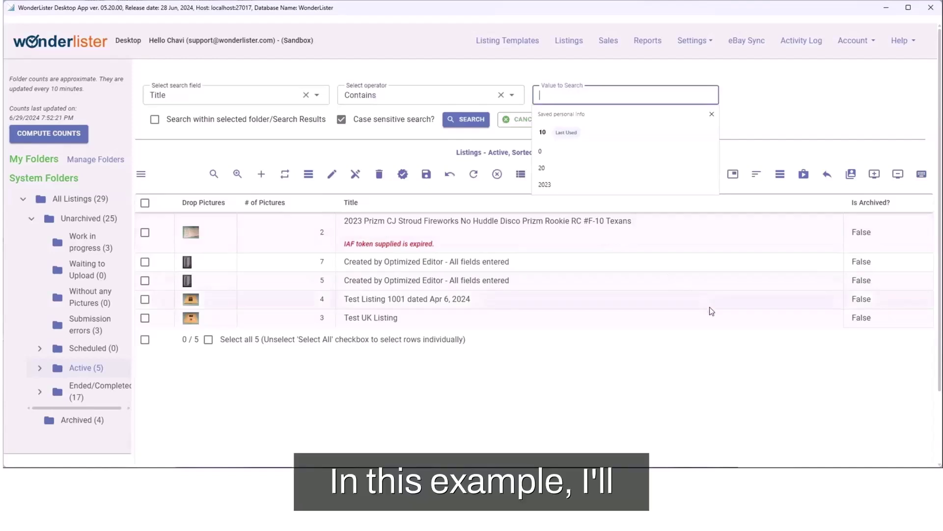
pyautogui.write('2020')
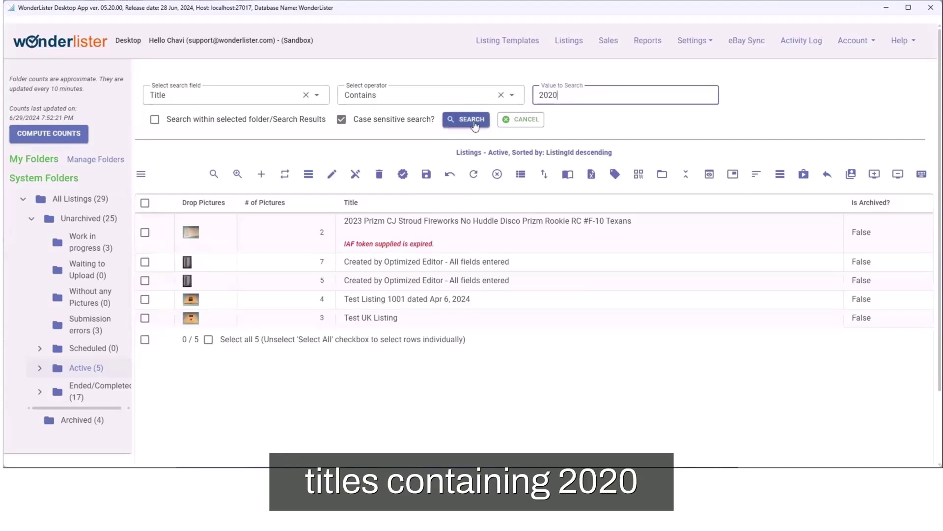
pyautogui.click(342, 119)
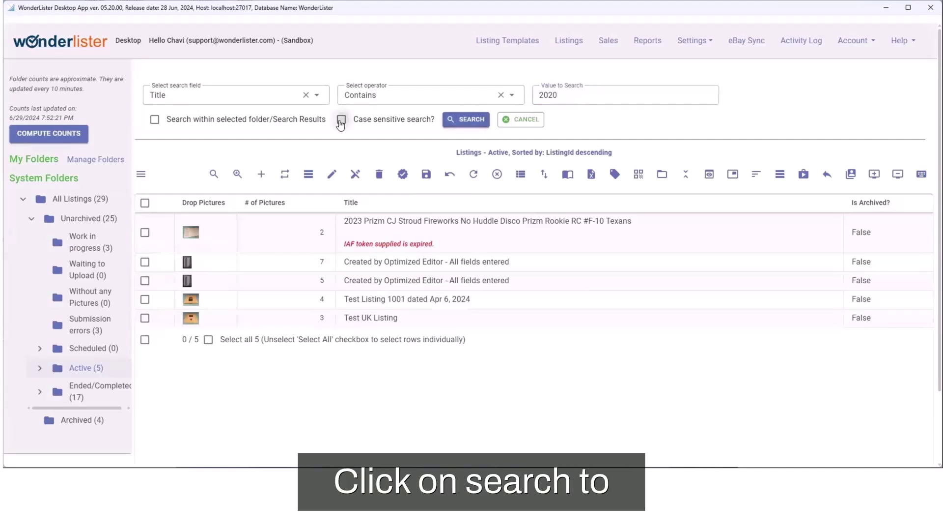
pyautogui.click(464, 120)
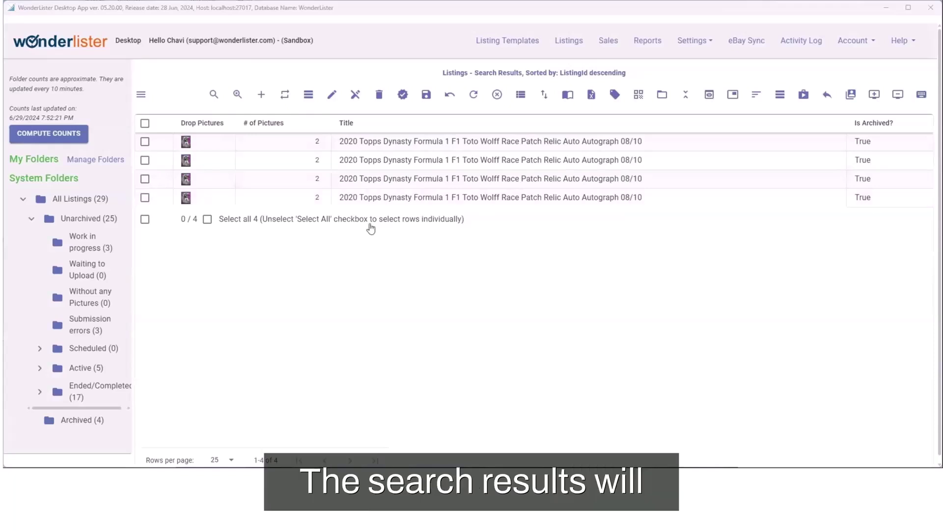
# View the Active folder's listings to compare their columns with the search results, and briefly reopen the simple search form
pyautogui.click(89, 373)
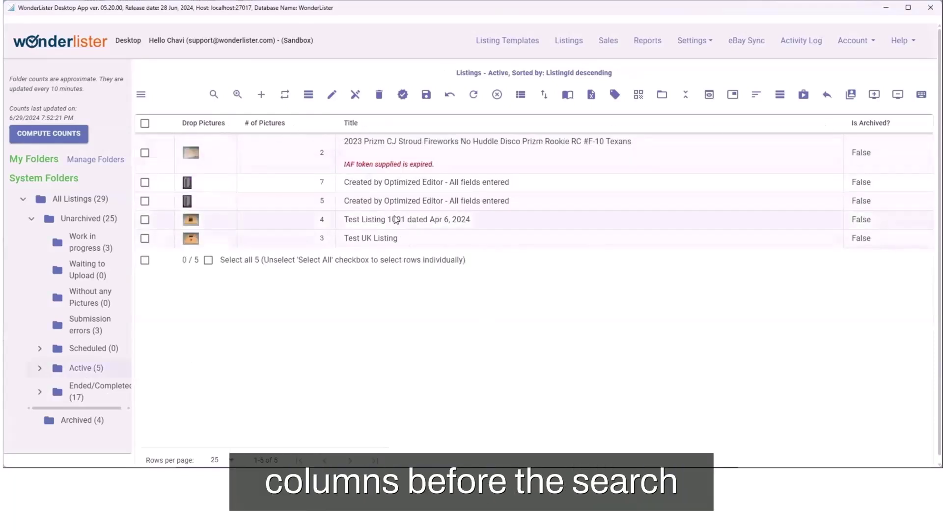
pyautogui.click(212, 96)
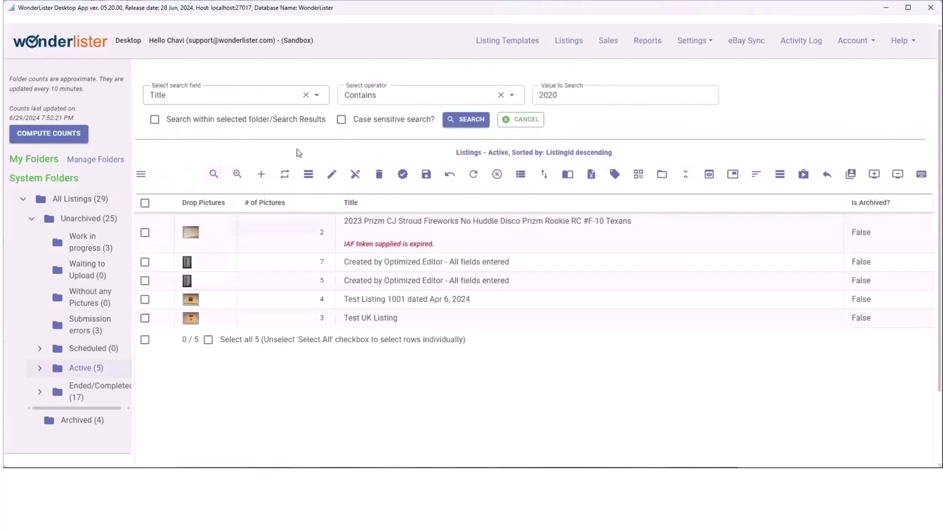
pyautogui.click(516, 121)
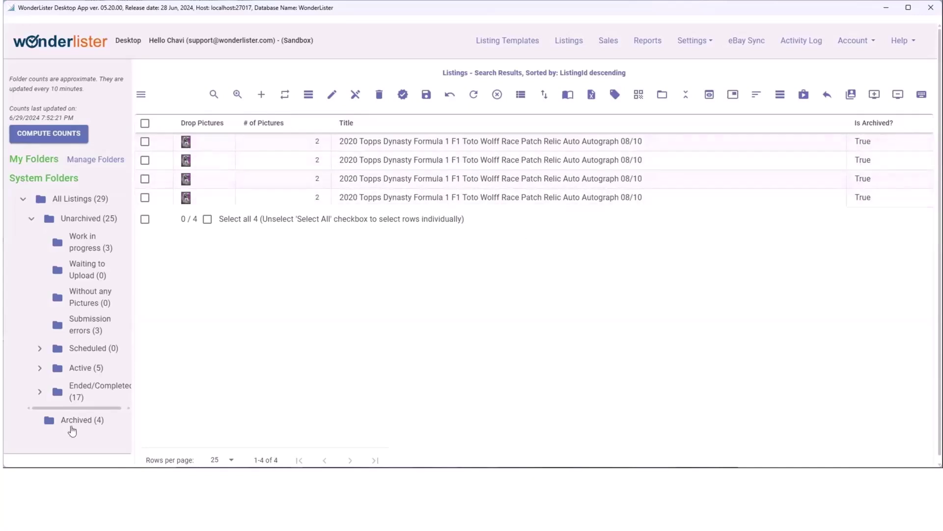
# Run a new simple search for listings whose title contains 2023
pyautogui.click(213, 94)
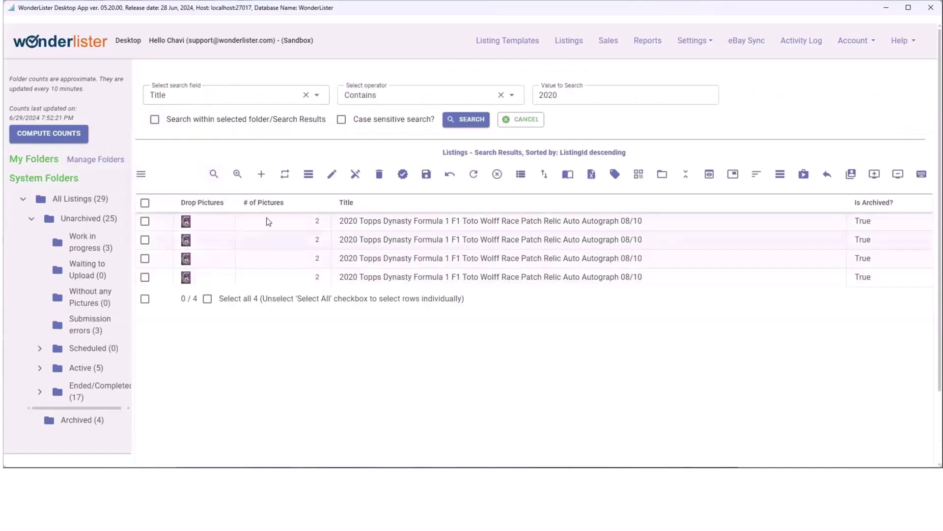
pyautogui.doubleClick(542, 97)
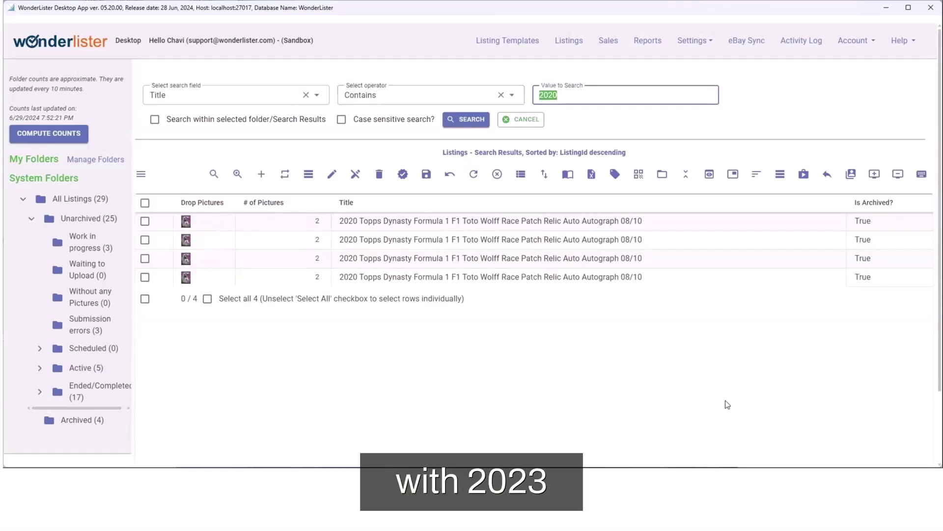
pyautogui.write('2023')
pyautogui.click(466, 119)
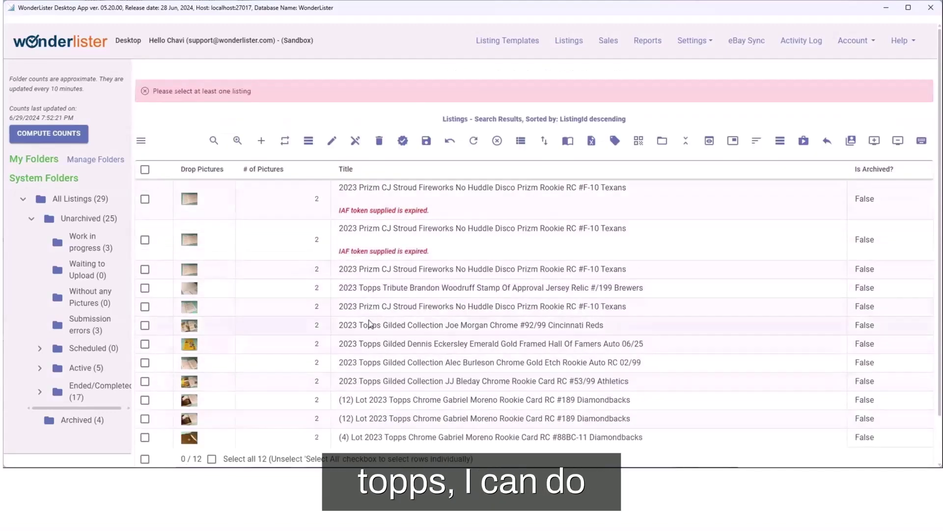
# Narrow the 2023 search results to titles containing TOPPS by searching within the current results
pyautogui.click(214, 140)
pyautogui.doubleClick(546, 95)
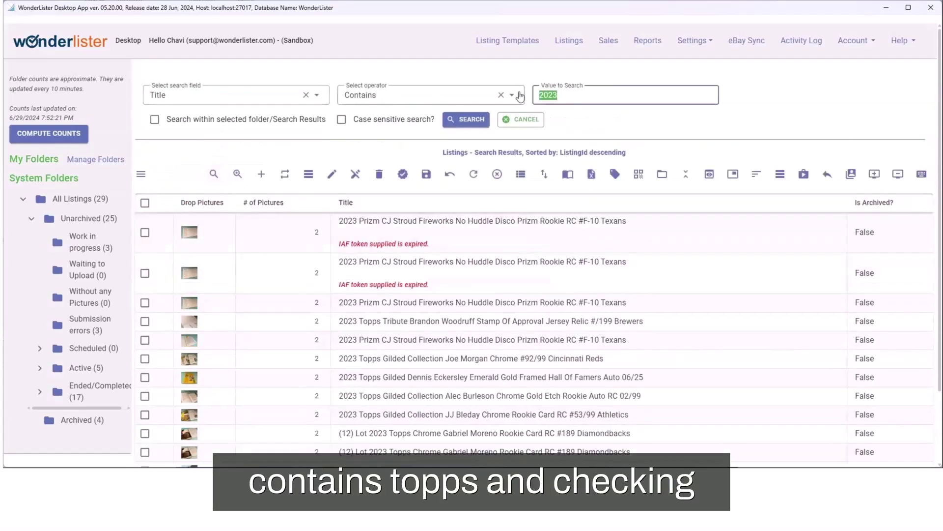
pyautogui.write('Topps')
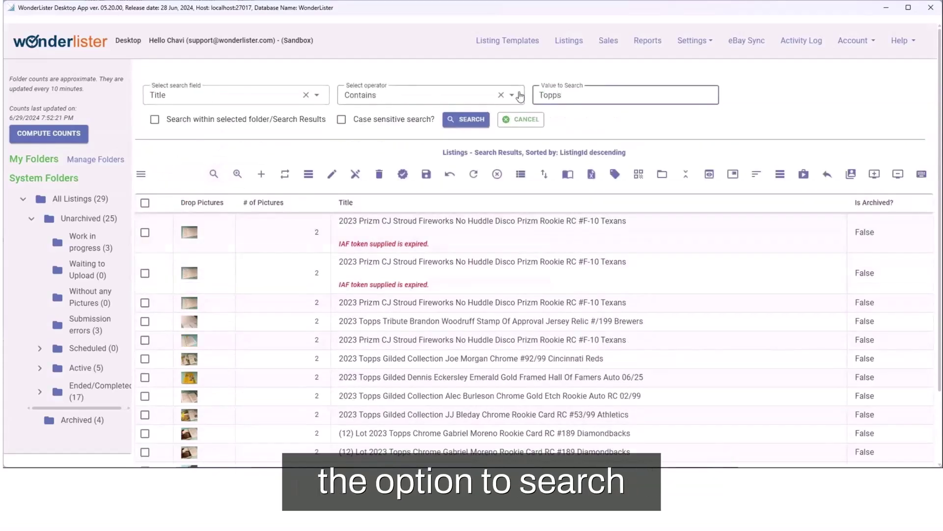
pyautogui.click(240, 121)
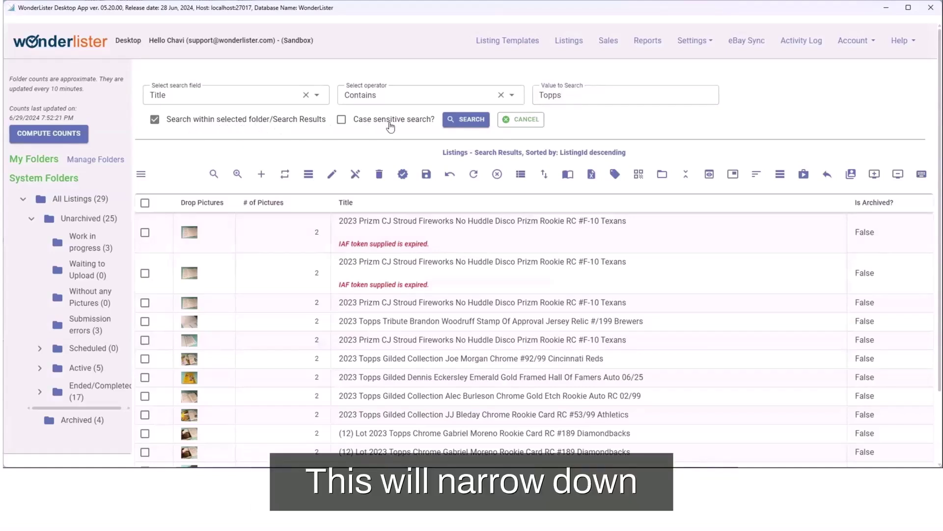
pyautogui.click(586, 95)
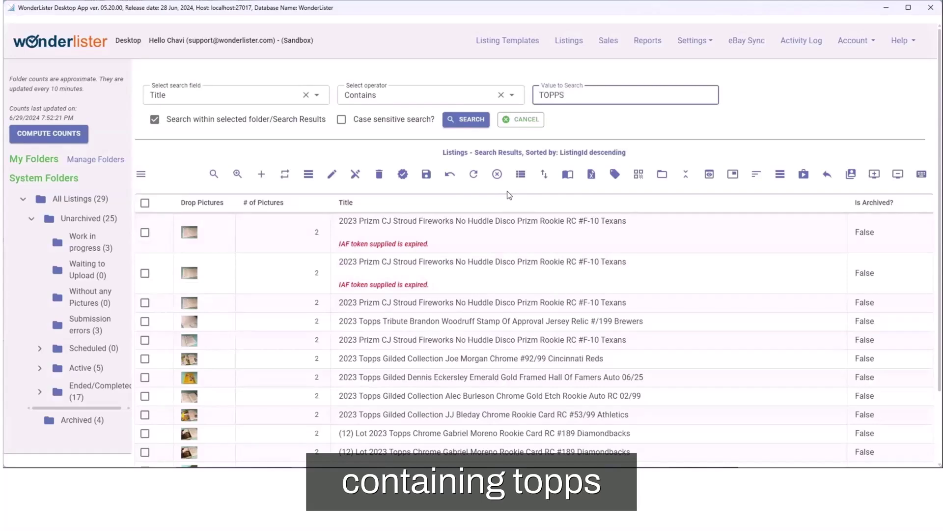
pyautogui.click(462, 125)
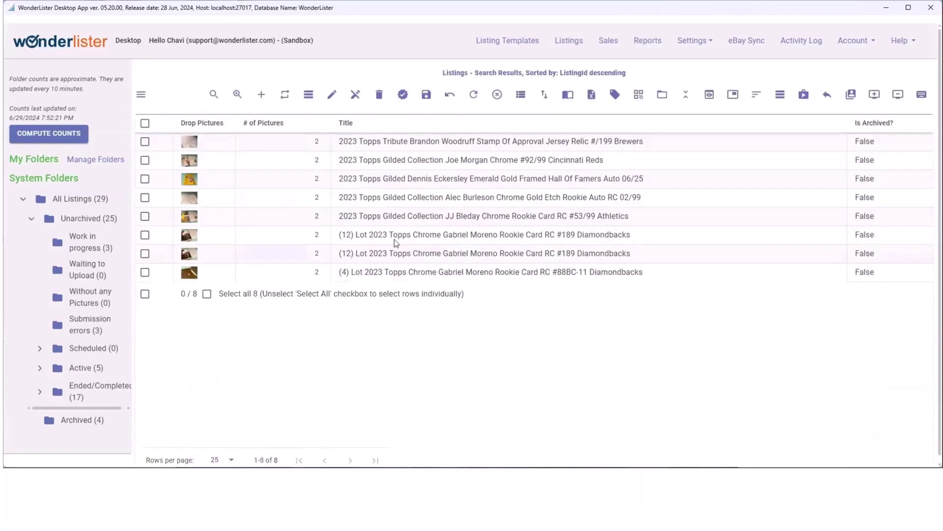
# Run a case-sensitive search for titles containing TOPPS across all listings, without limiting it to the current results
pyautogui.click(214, 95)
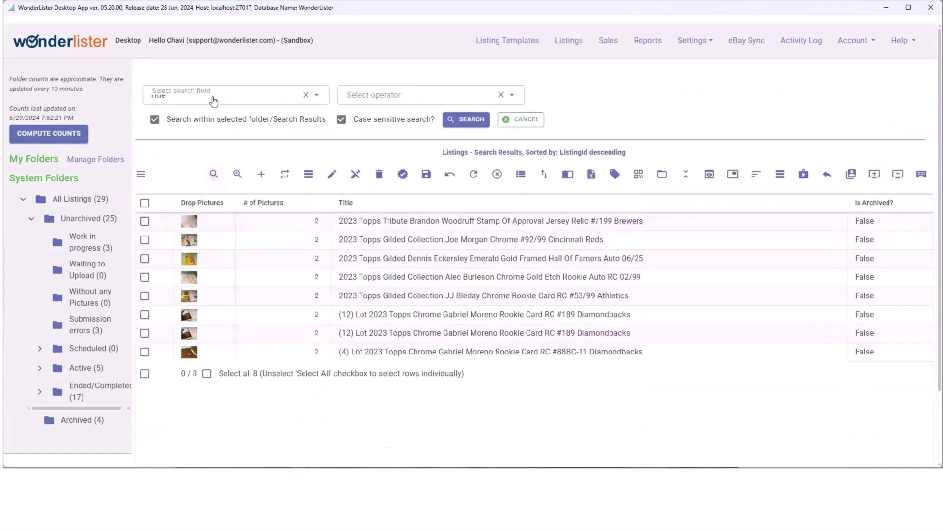
pyautogui.click(342, 120)
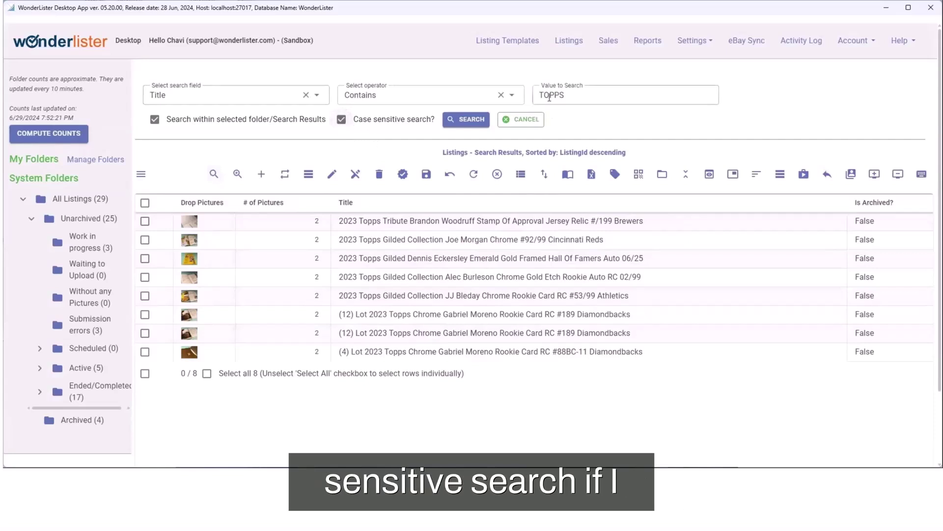
pyautogui.click(155, 123)
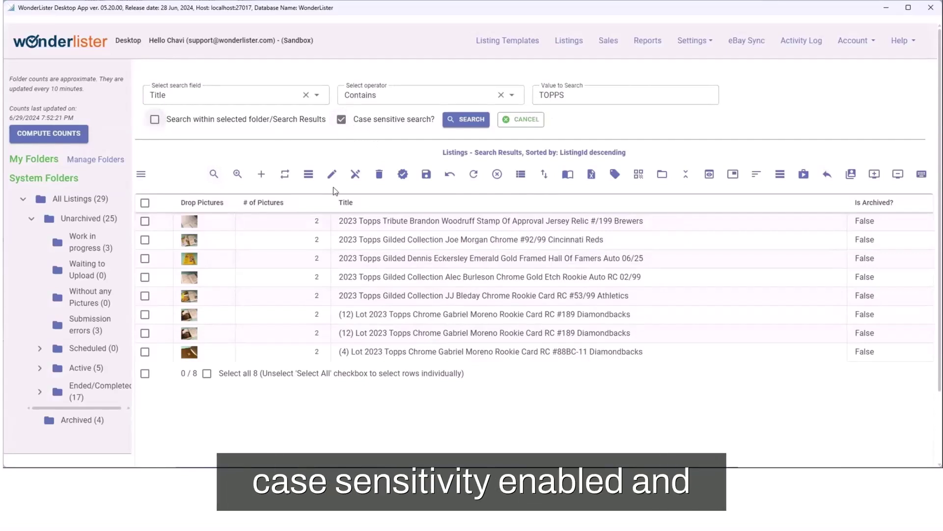
pyautogui.click(462, 121)
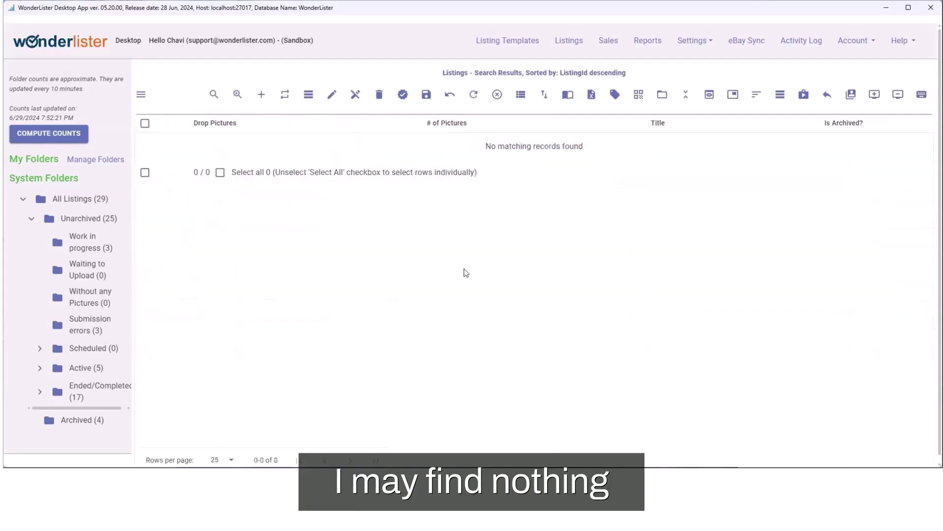
# Repeat the search for titles containing TOPPS with case sensitivity turned off
pyautogui.click(213, 94)
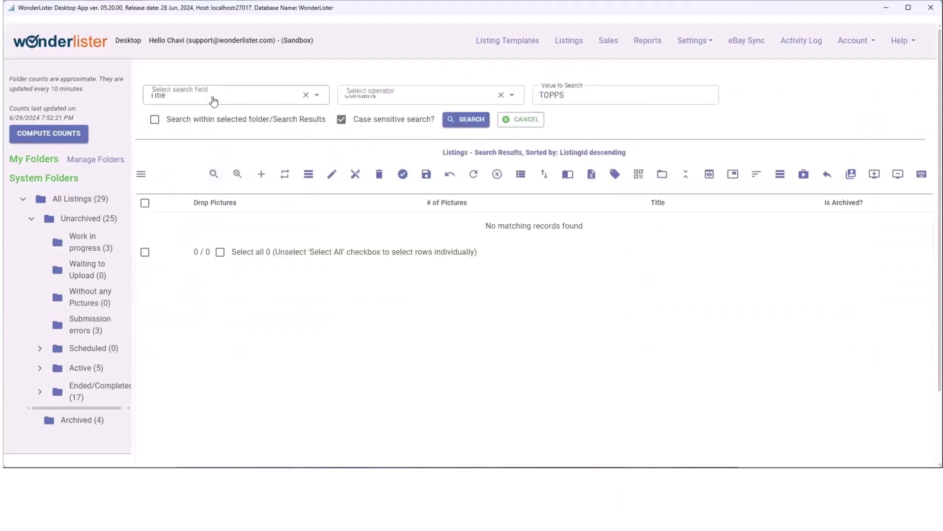
pyautogui.click(342, 120)
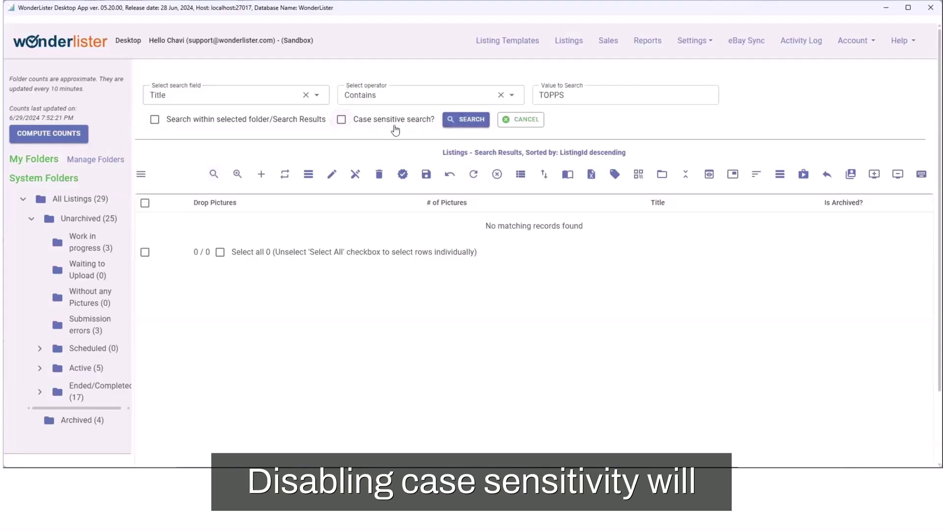
pyautogui.click(472, 120)
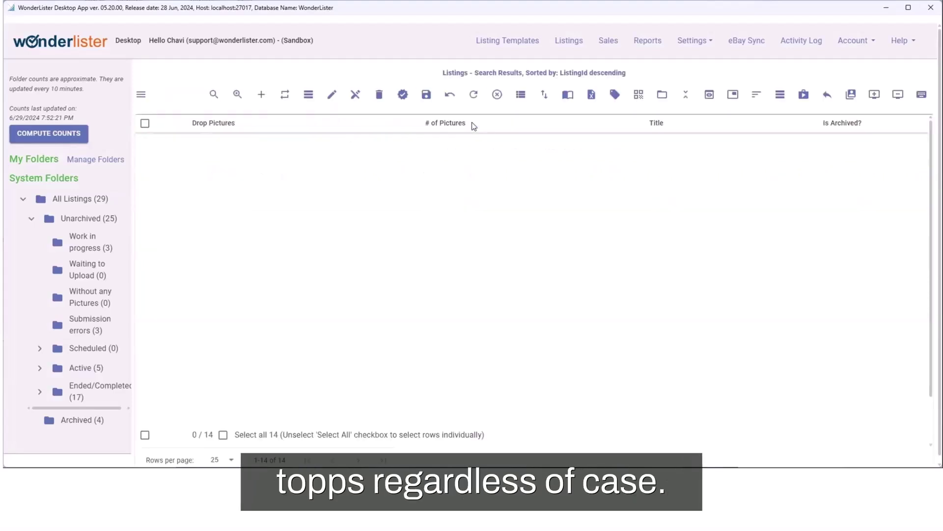